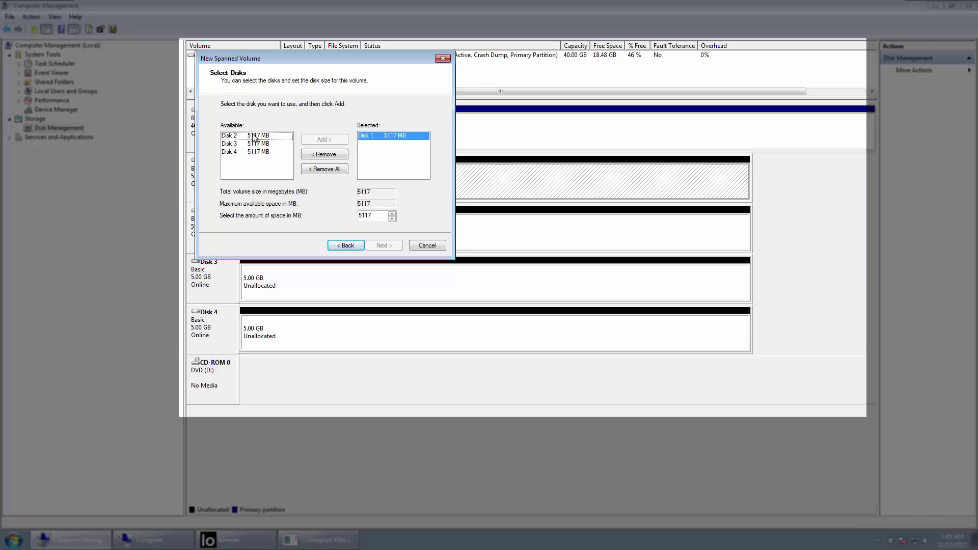
Add Disk 2, assign letter M, label the volume 'Spanned', and accept the dynamic-disk conversion.
left_click(254, 136)
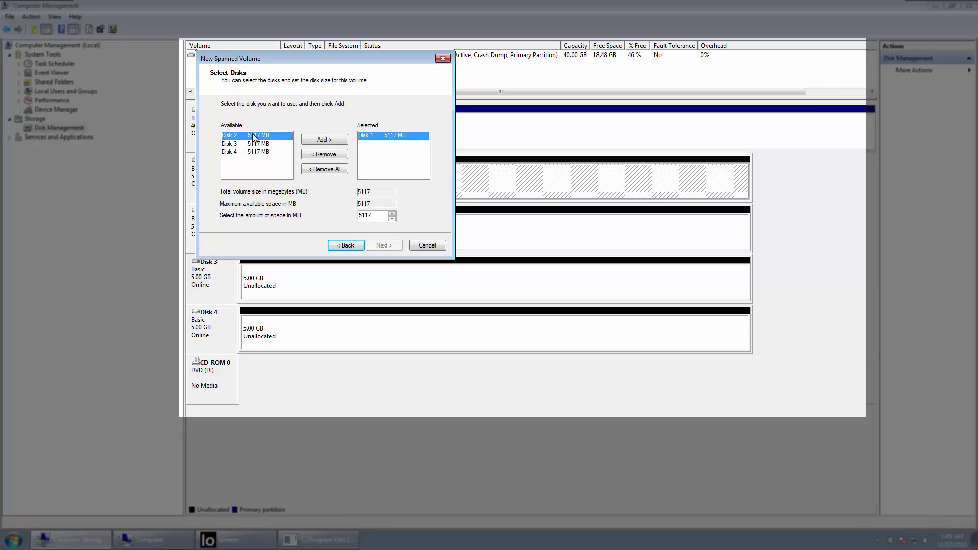
left_click(324, 140)
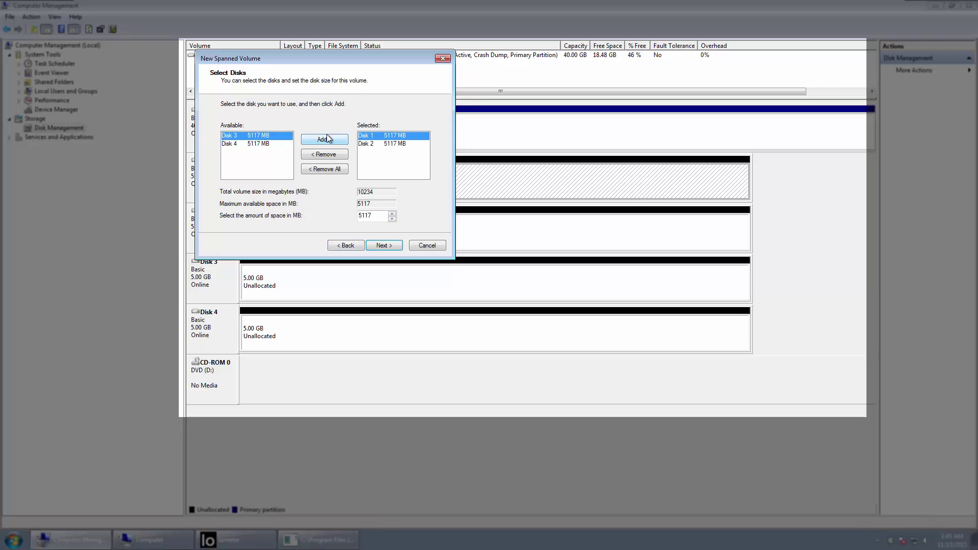
left_click(383, 246)
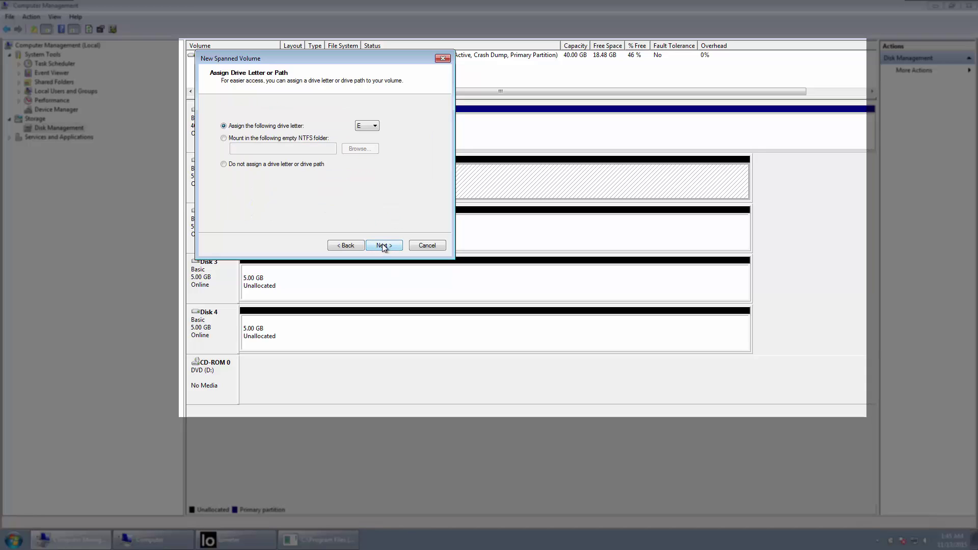
left_click(375, 126)
left_click(369, 194)
left_click(385, 245)
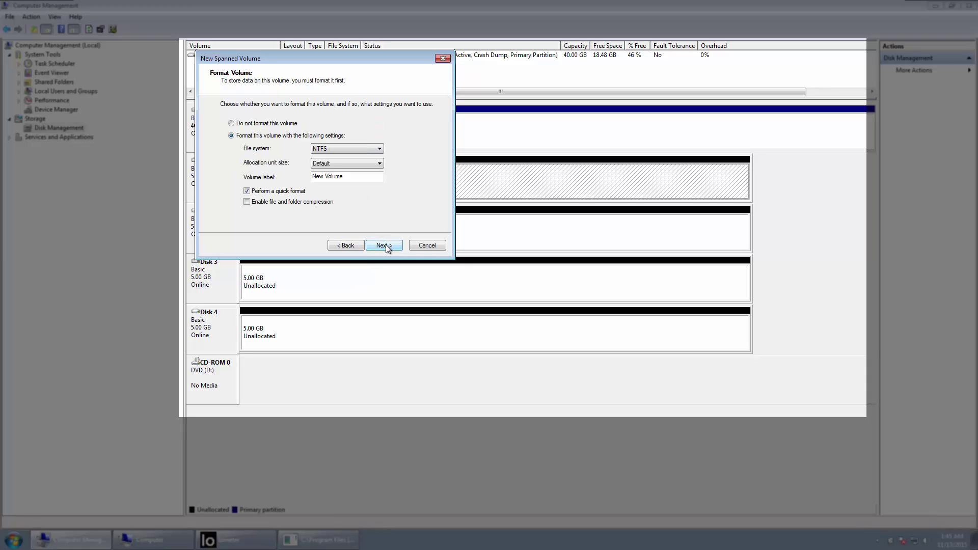
left_click_drag(357, 176, 281, 177)
type("Spanned")
left_click(383, 245)
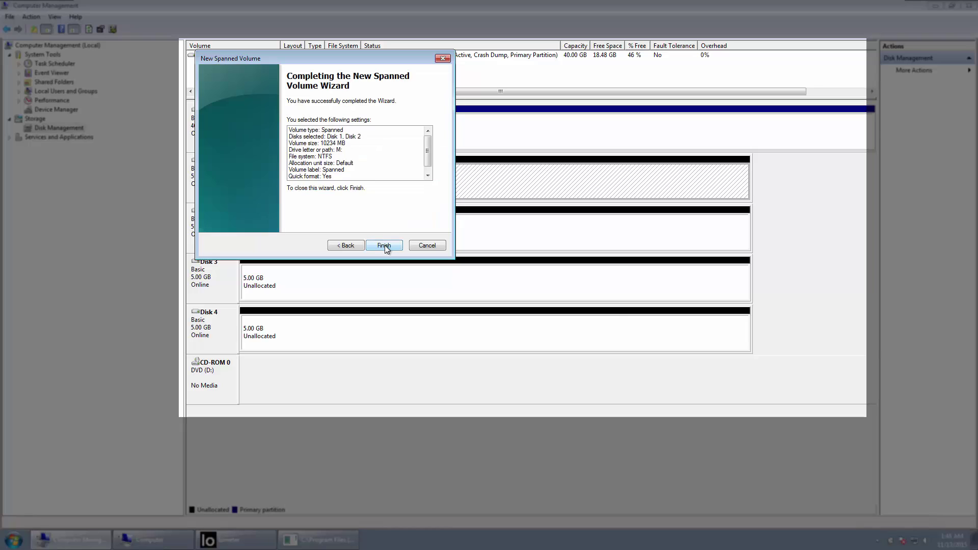
left_click(384, 246)
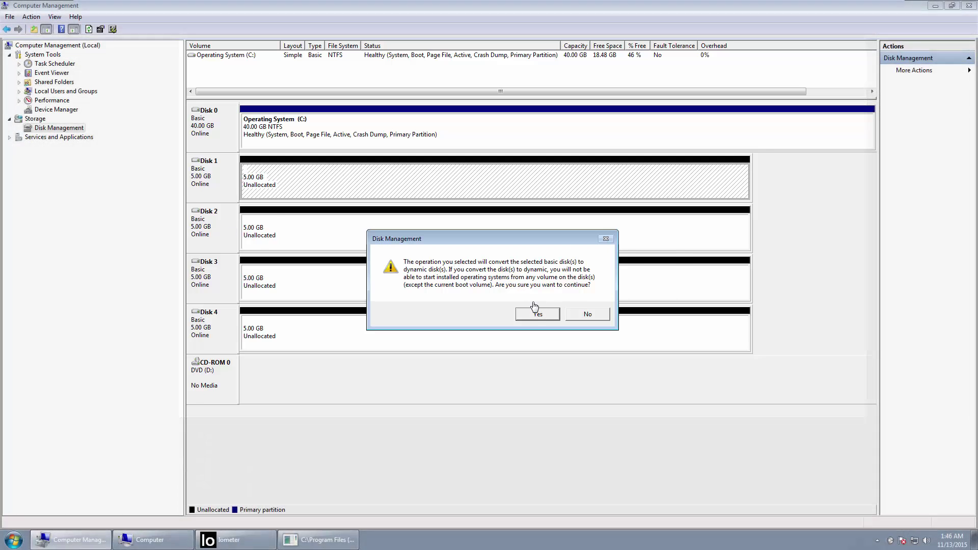
left_click(533, 307)
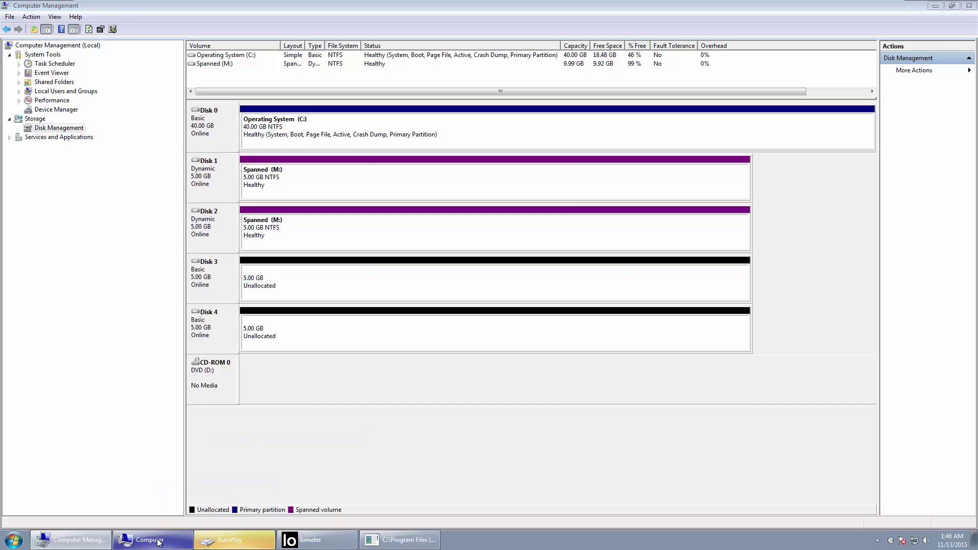
Open the Spanned (M:) drive from Computer, which shows 9.91 GB free of 9.99 GB.
left_click(153, 539)
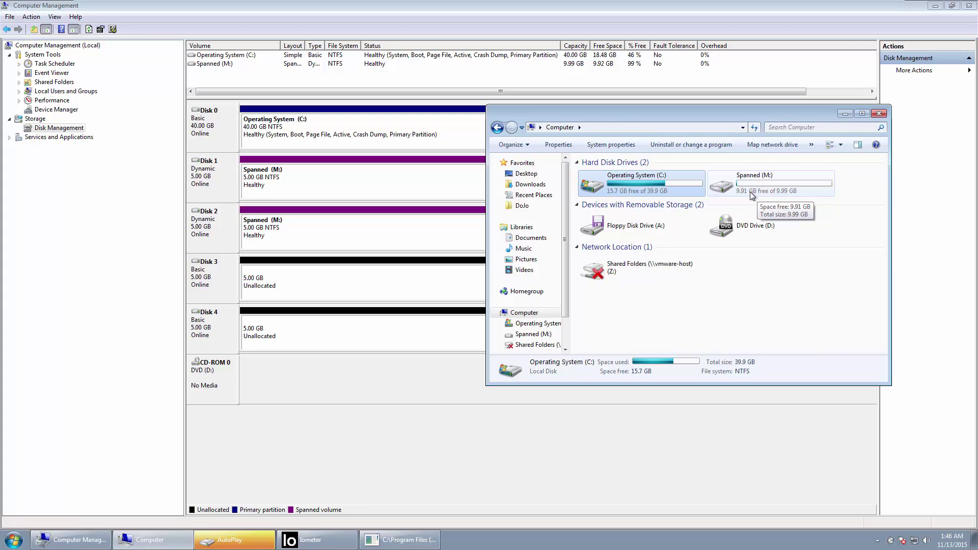
double_click(750, 194)
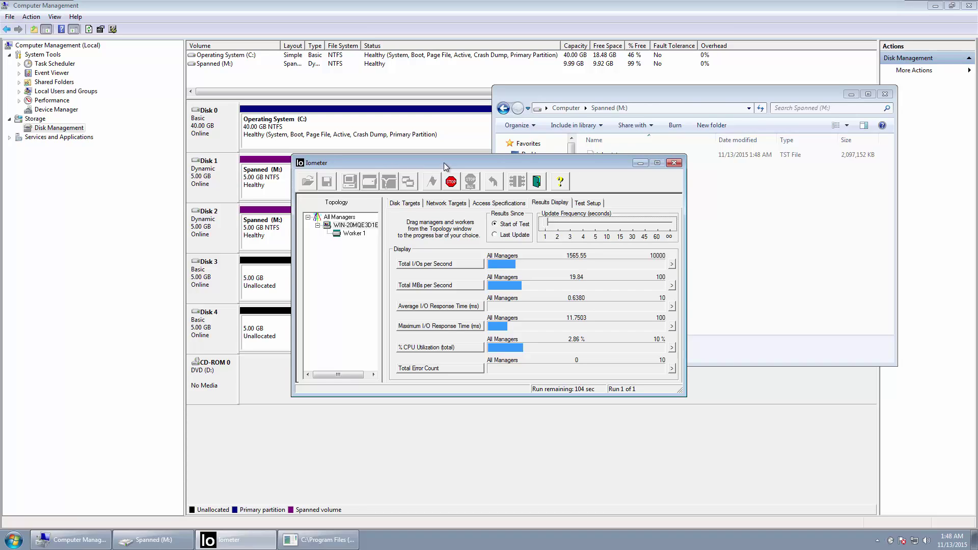
Move the Iometer window aside to reveal the Spanned (M:) file list.
left_click_drag(545, 162, 574, 193)
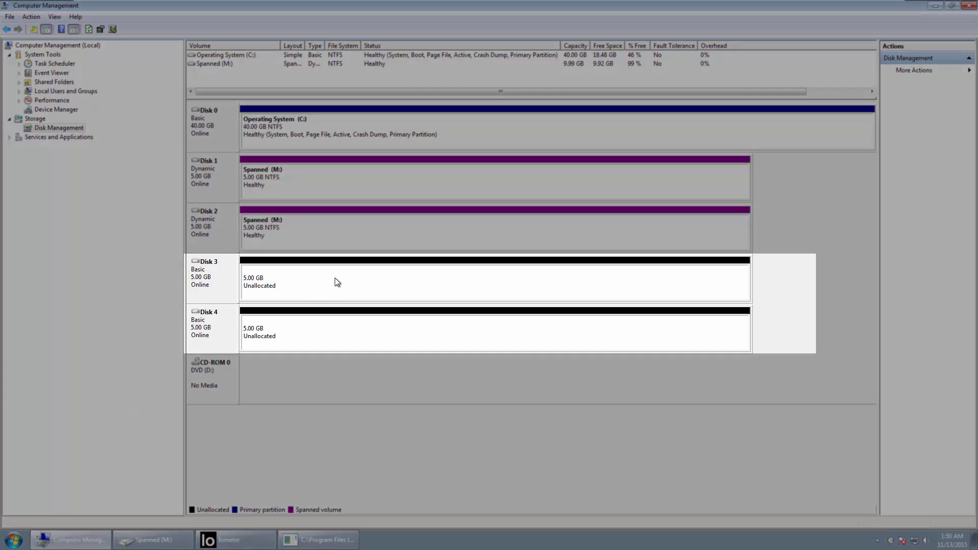
Start a New Striped Volume on Disk 3's free space and add Disk 4 to it.
right_click(335, 277)
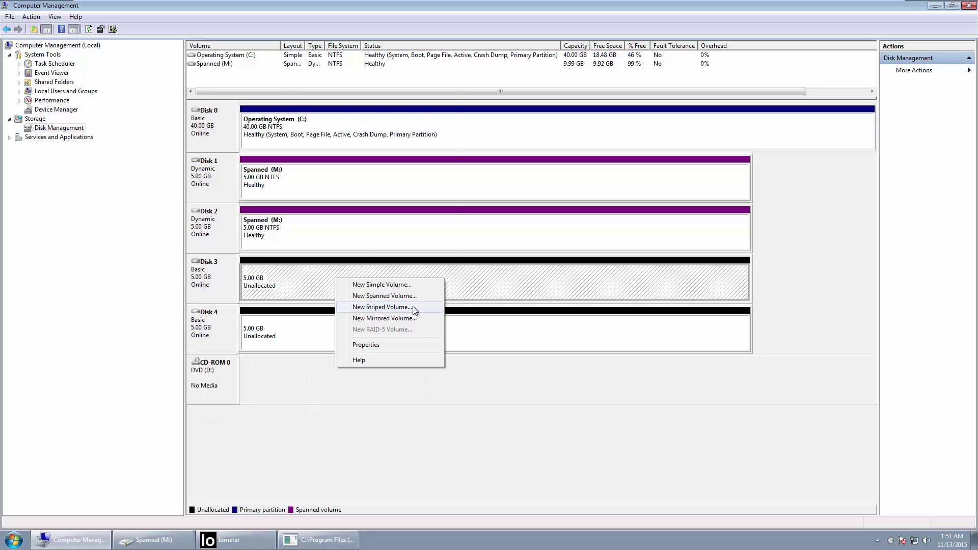
left_click(415, 309)
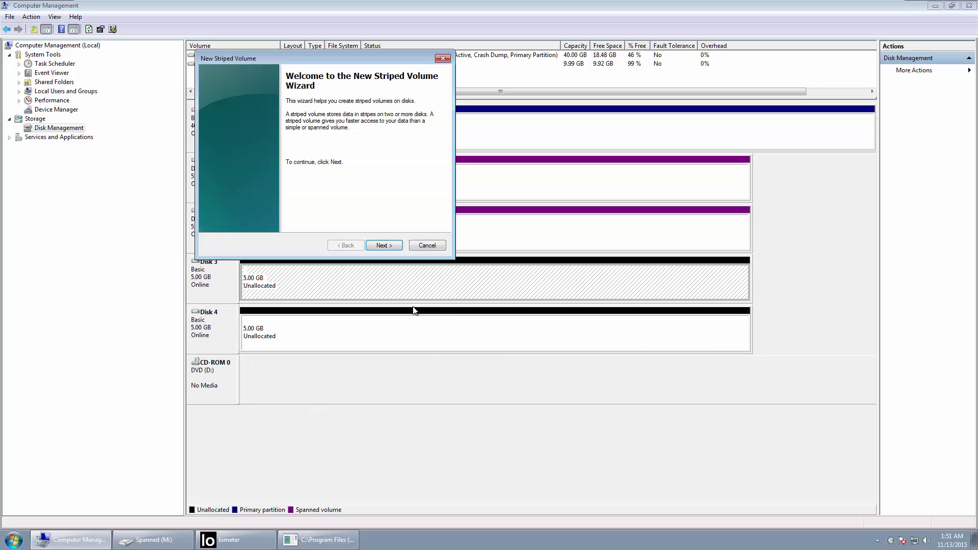
left_click(384, 245)
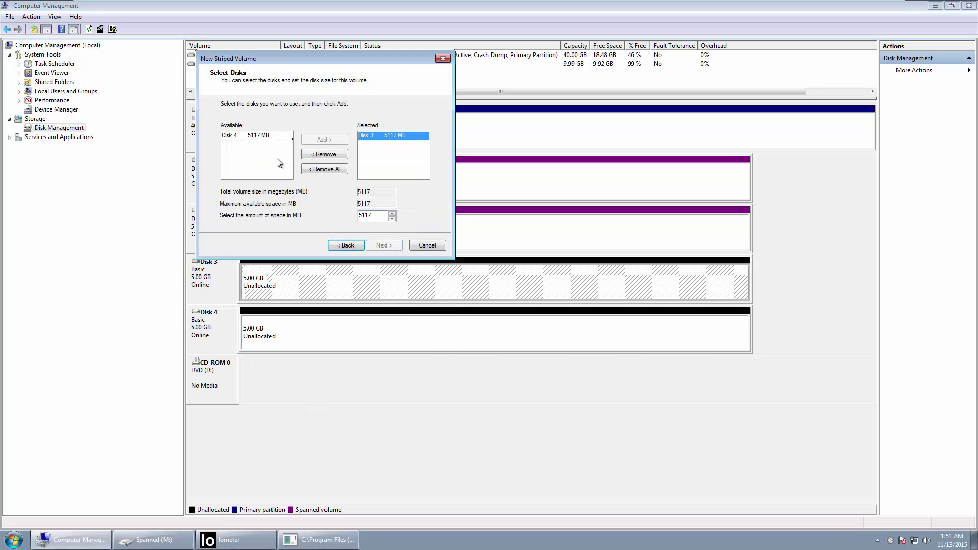
left_click(237, 136)
left_click(326, 138)
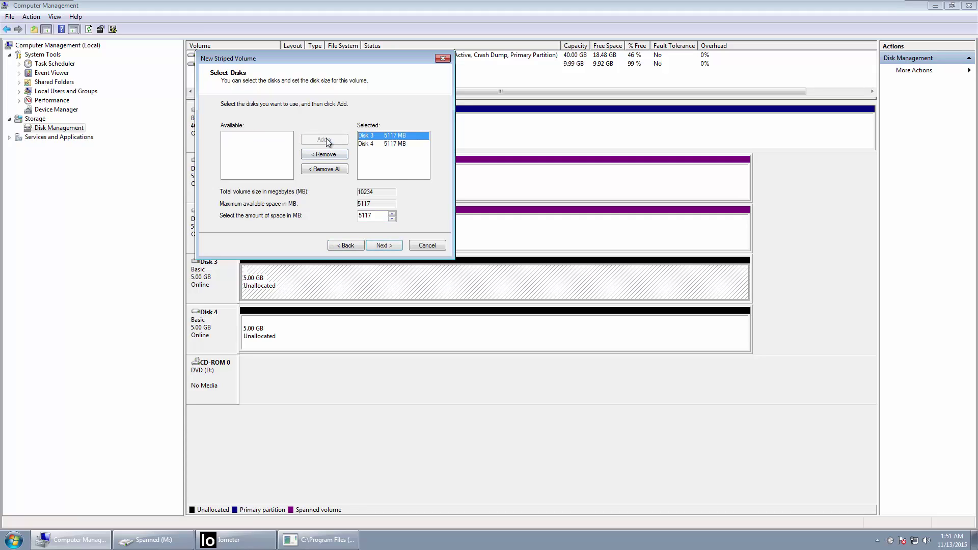
left_click(392, 245)
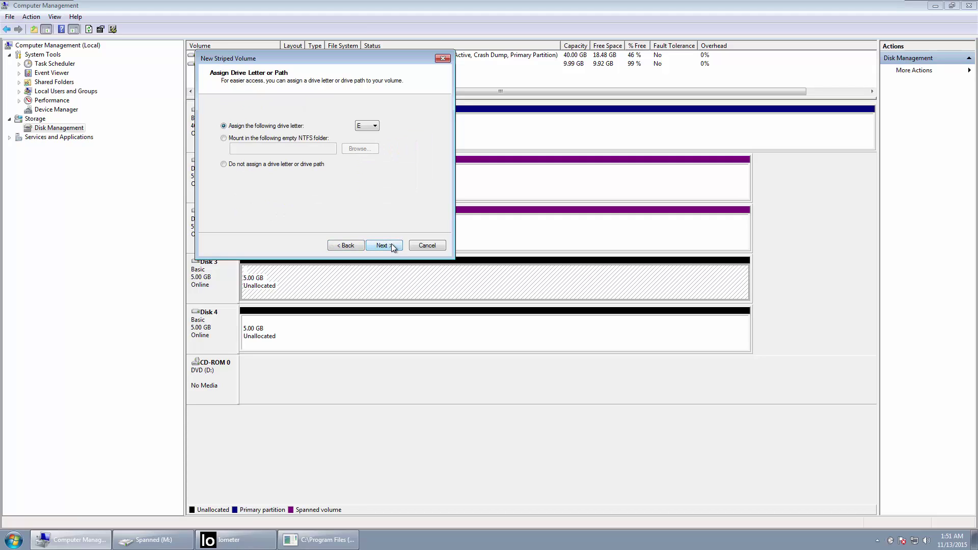
Assign drive letter N, label the volume 'Striped', and accept converting both disks to dynamic.
left_click(375, 127)
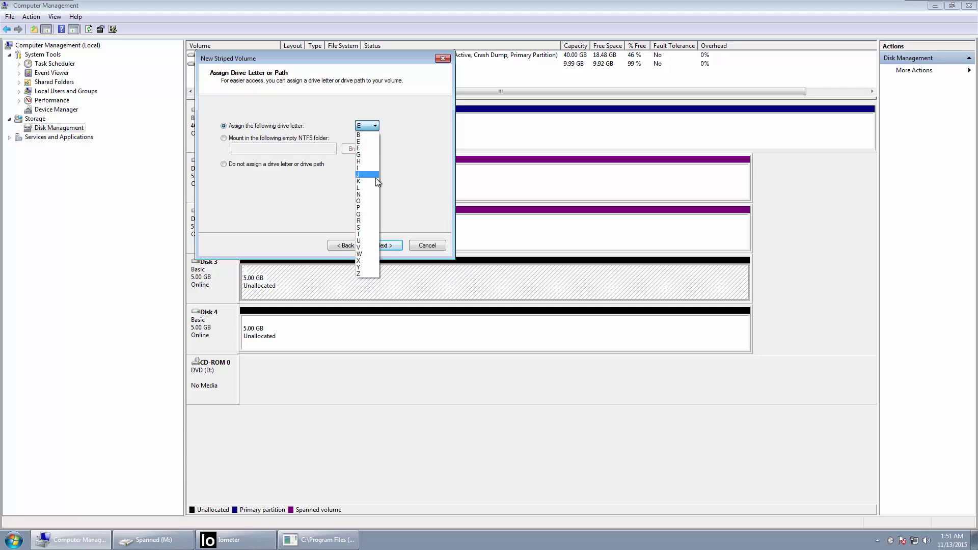
left_click(368, 194)
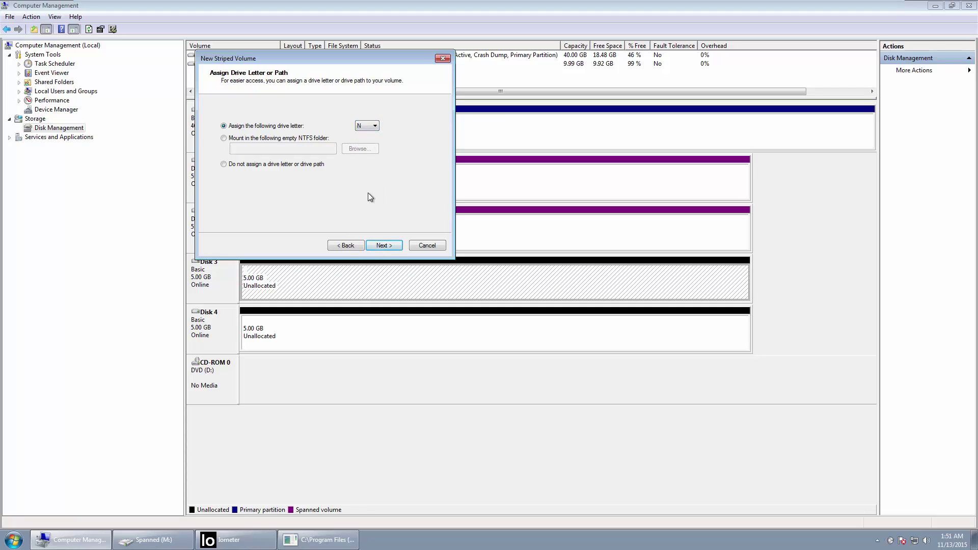
left_click(384, 246)
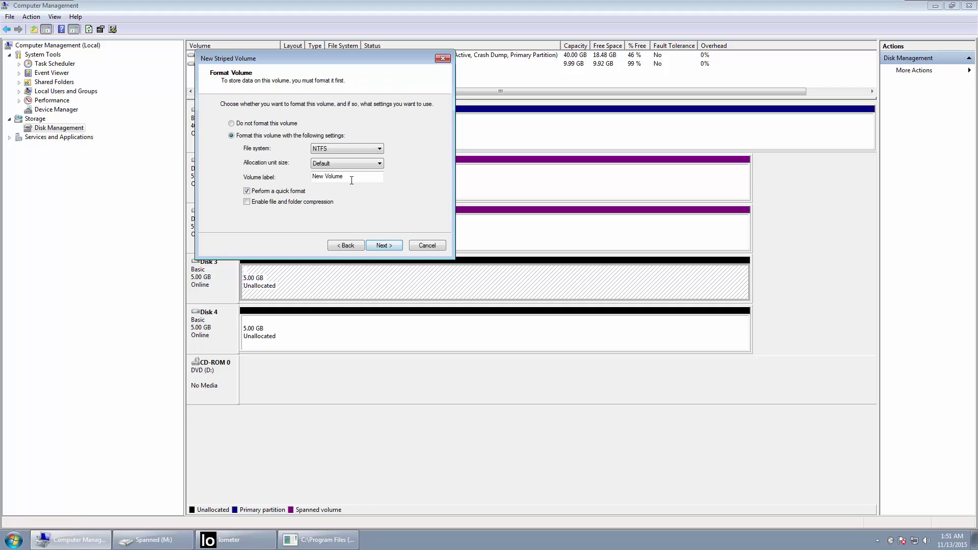
left_click_drag(352, 180, 279, 177)
type("Striped")
left_click(384, 244)
left_click(389, 246)
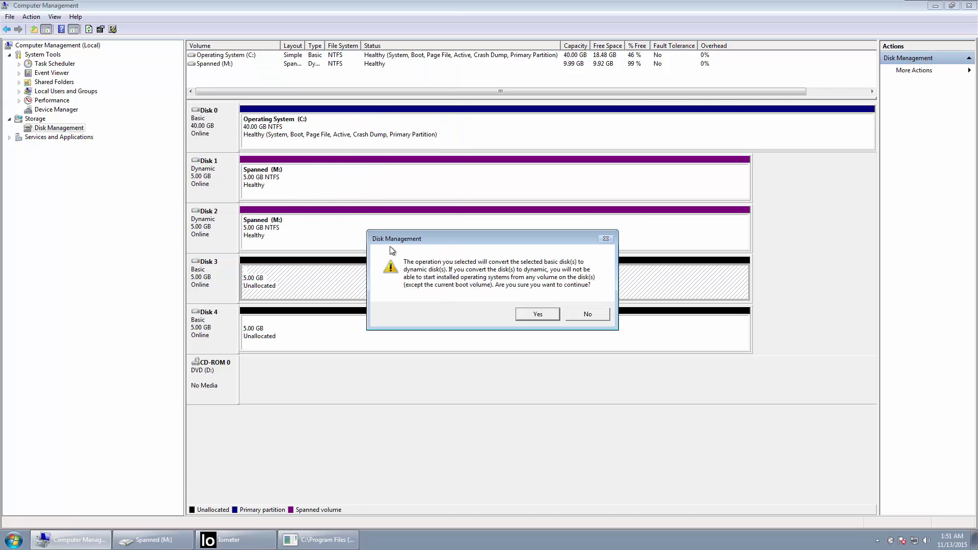
left_click(535, 314)
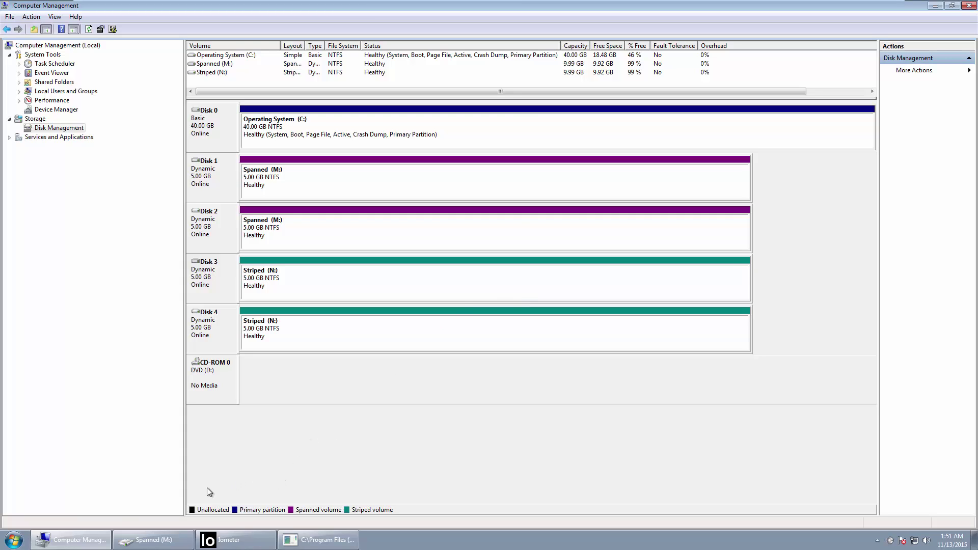
Bring back the Spanned (M:) window and switch it to the Computer drive list.
left_click(152, 540)
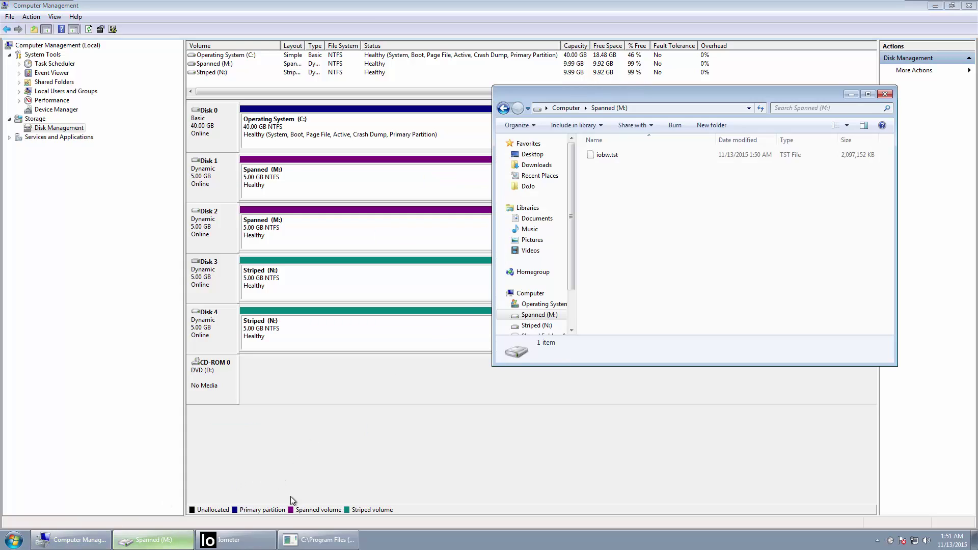
left_click(530, 293)
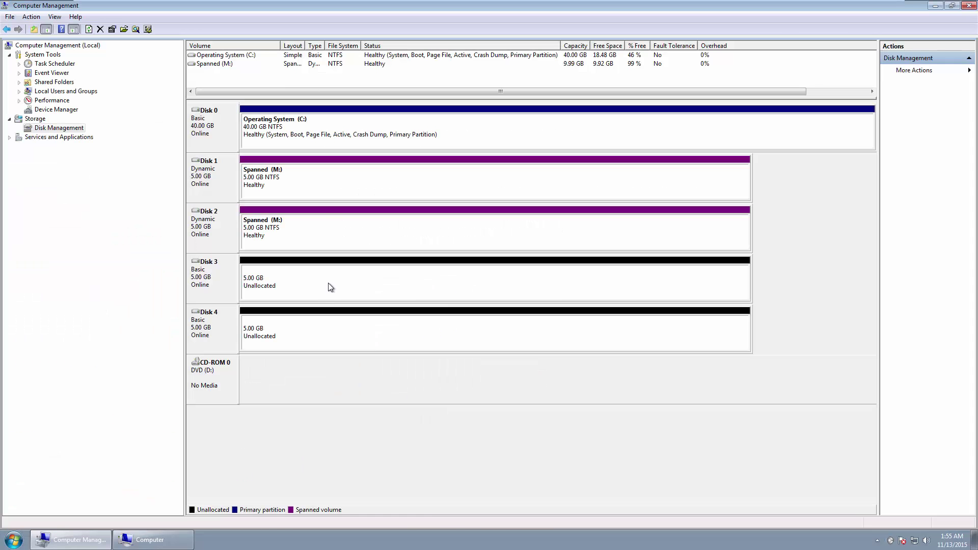
Start a New Mirrored Volume on Disk 3 and add Disk 4 as the mirror disk.
right_click(328, 286)
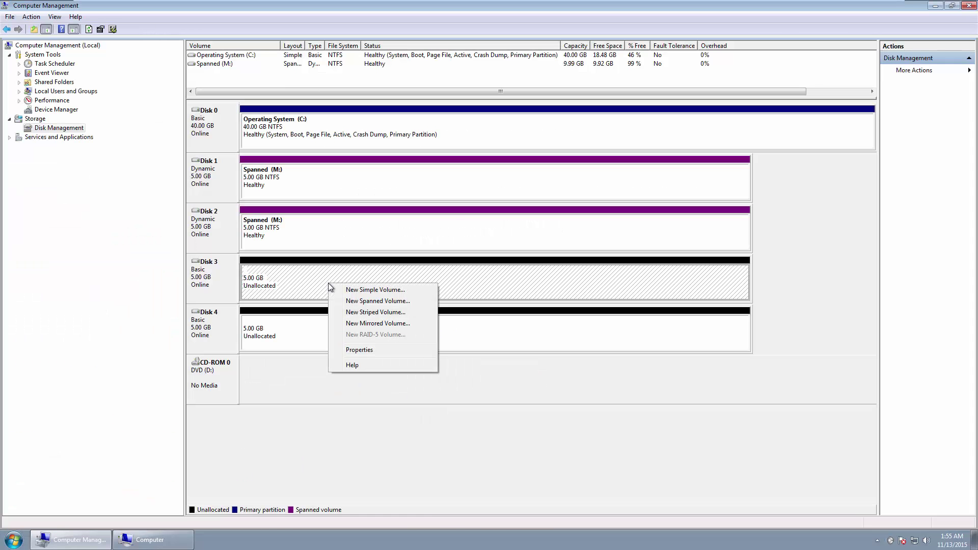
left_click(363, 323)
left_click(393, 247)
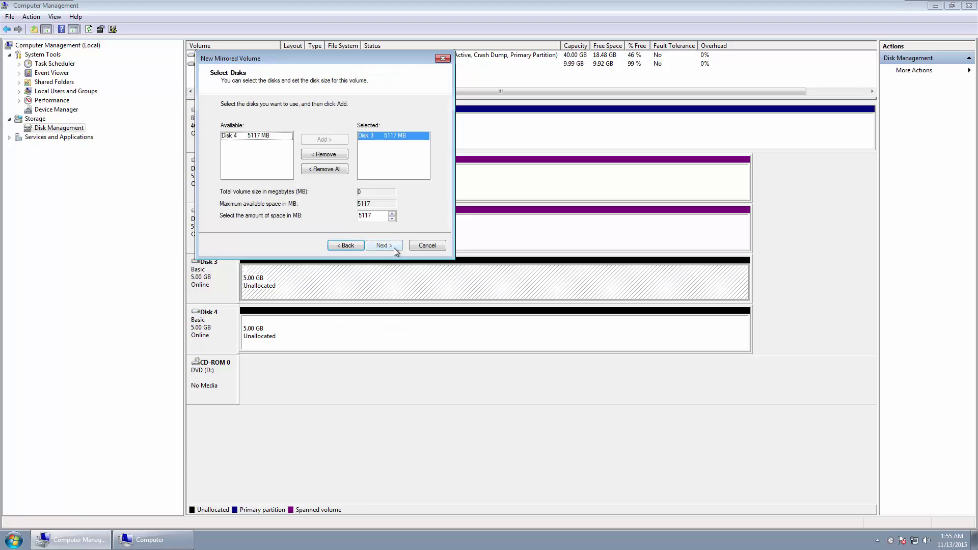
left_click(254, 136)
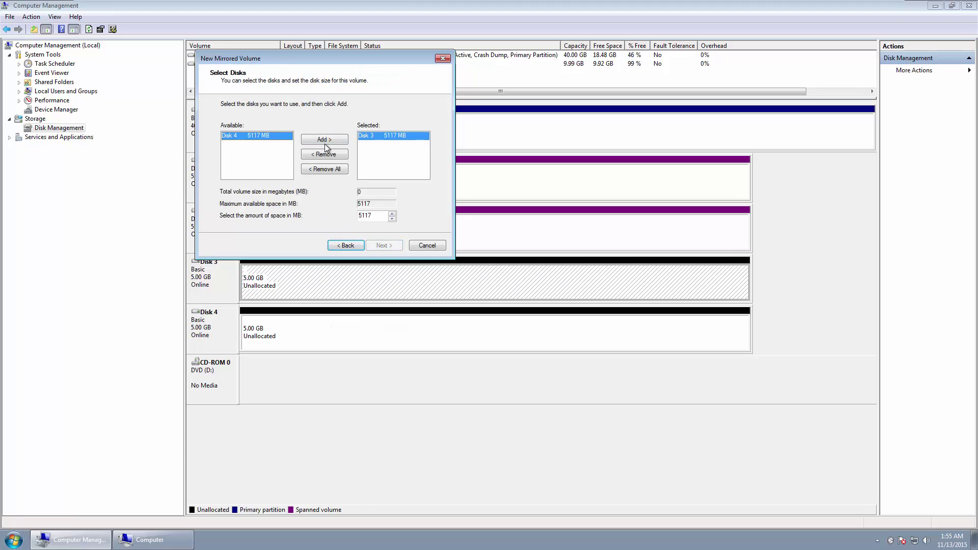
left_click(325, 140)
left_click_drag(347, 61, 726, 82)
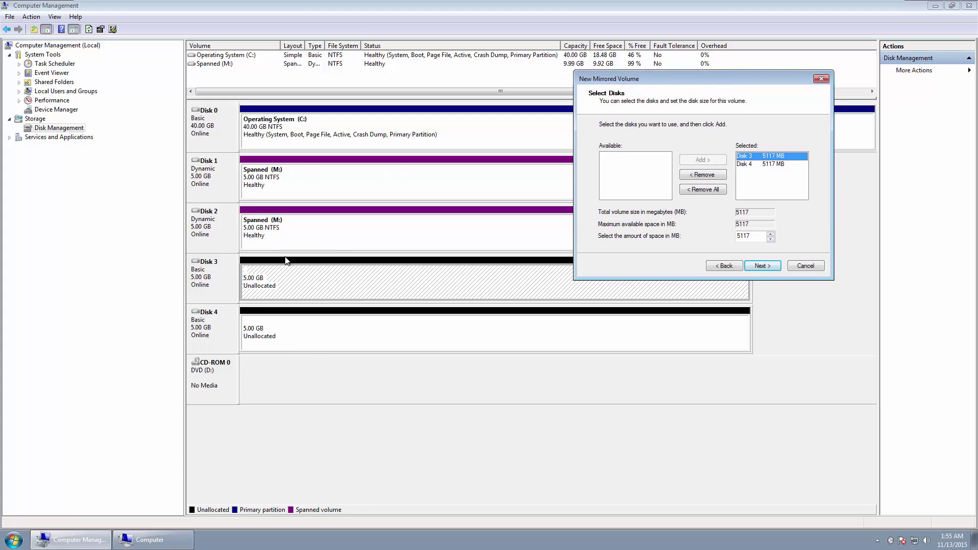
Assign drive letter P, label the volume 'Mirrored', and accept converting both disks to dynamic.
left_click(770, 270)
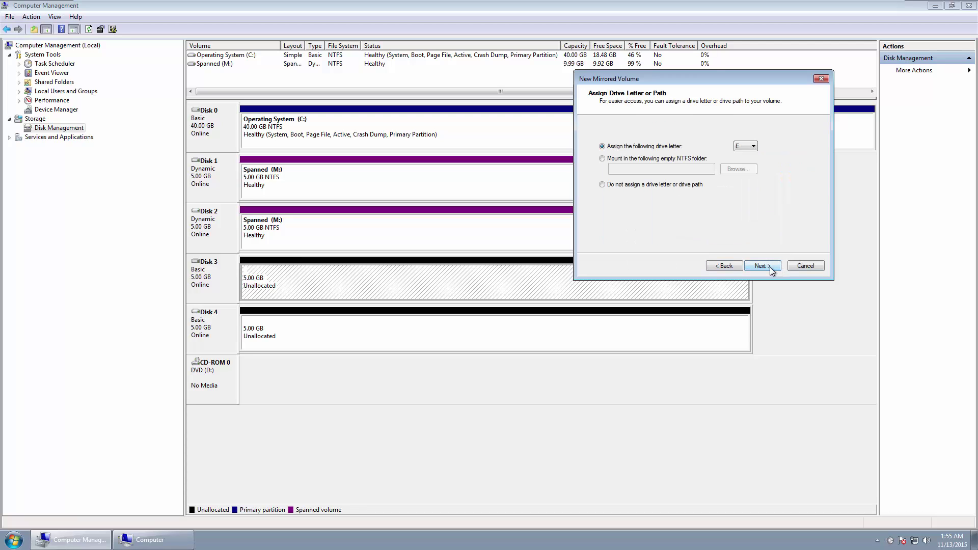
left_click(753, 147)
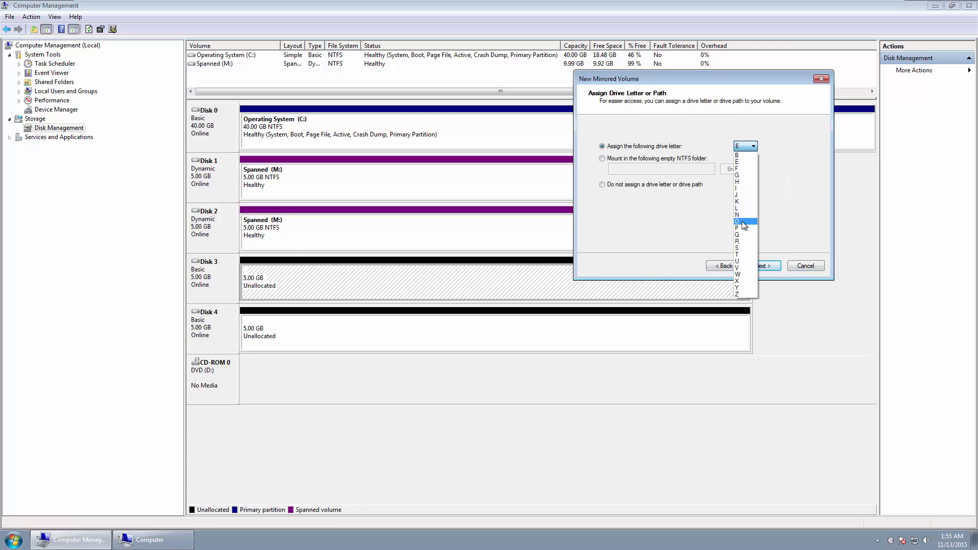
left_click(742, 224)
left_click(766, 266)
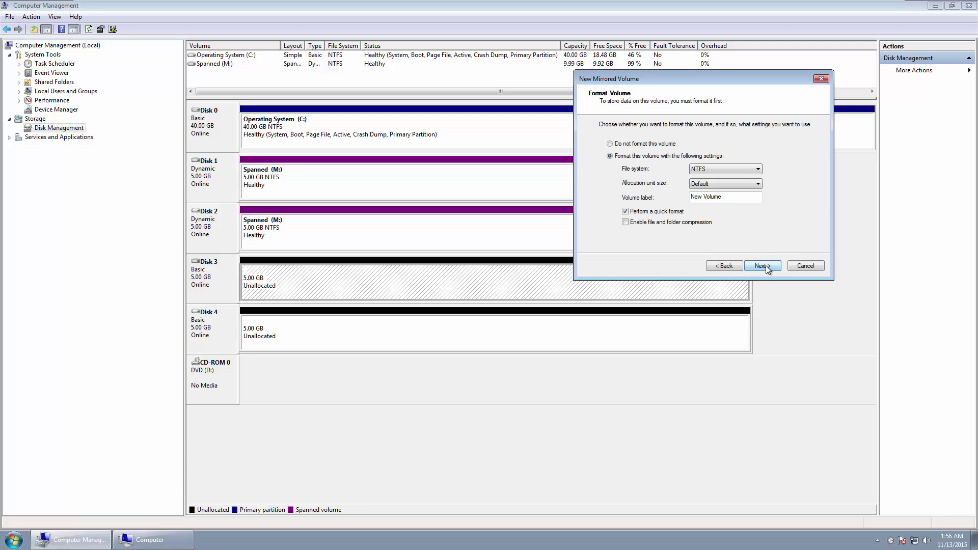
left_click_drag(730, 198, 656, 196)
type("Mirrored")
left_click(760, 262)
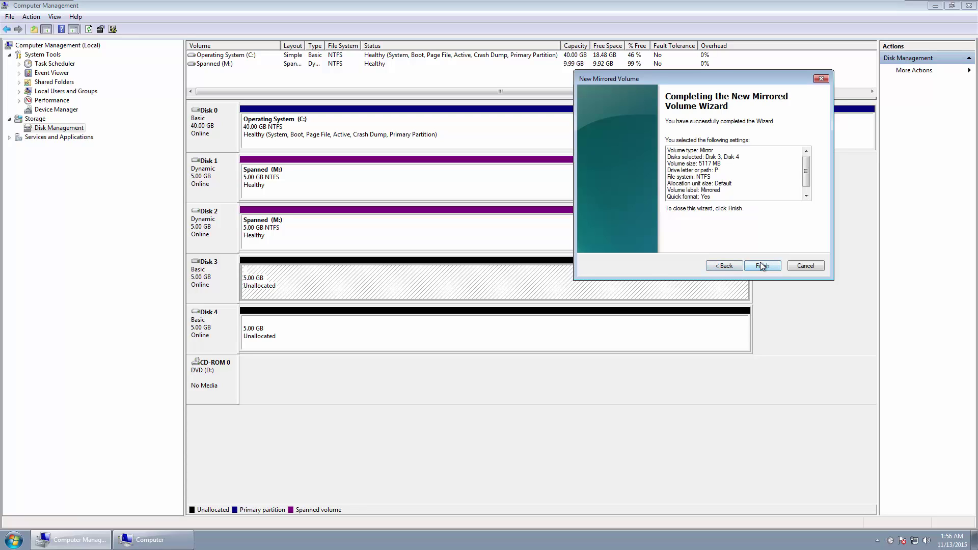
left_click(760, 262)
left_click(536, 313)
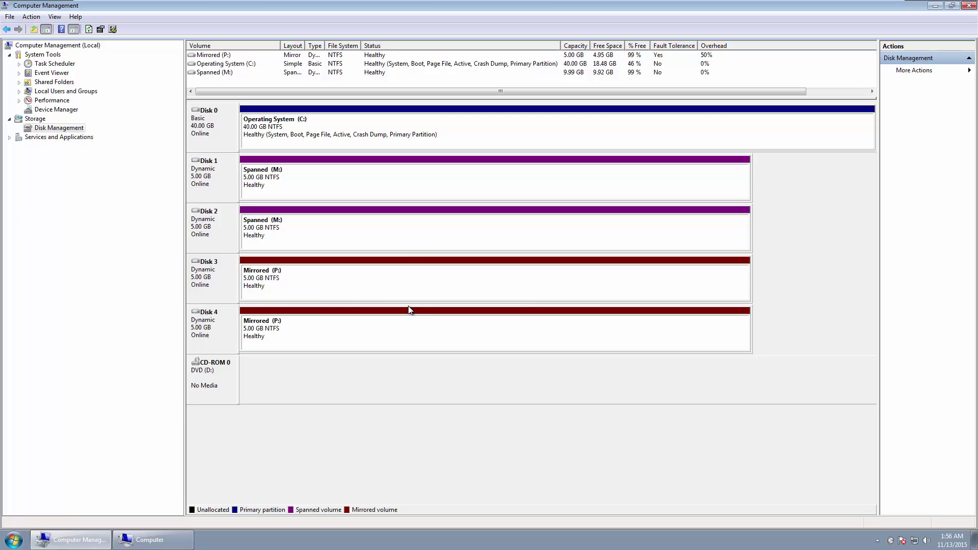
Bring the Computer drive list forward and check Mirrored (P:) has 4.94 GB free of 4.99 GB.
left_click(147, 539)
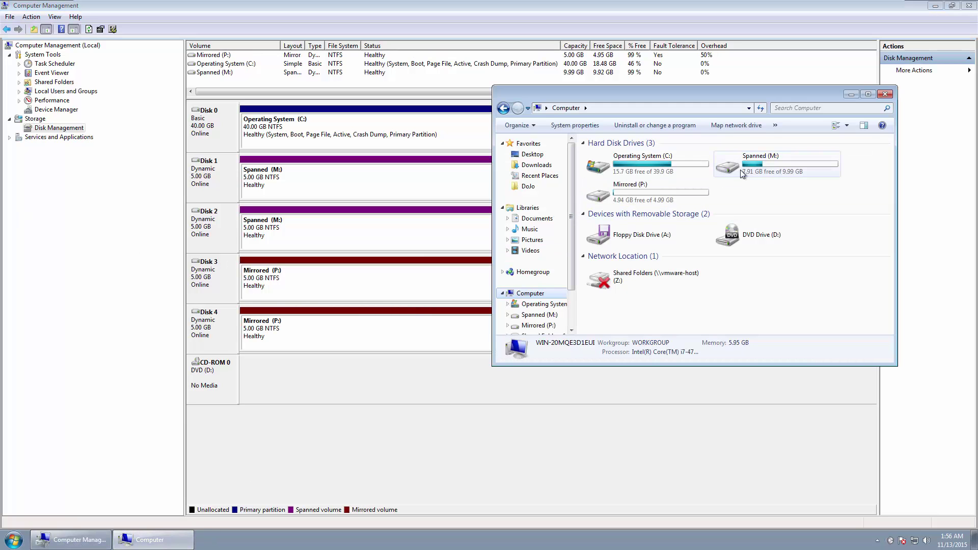
mouse_move(662, 199)
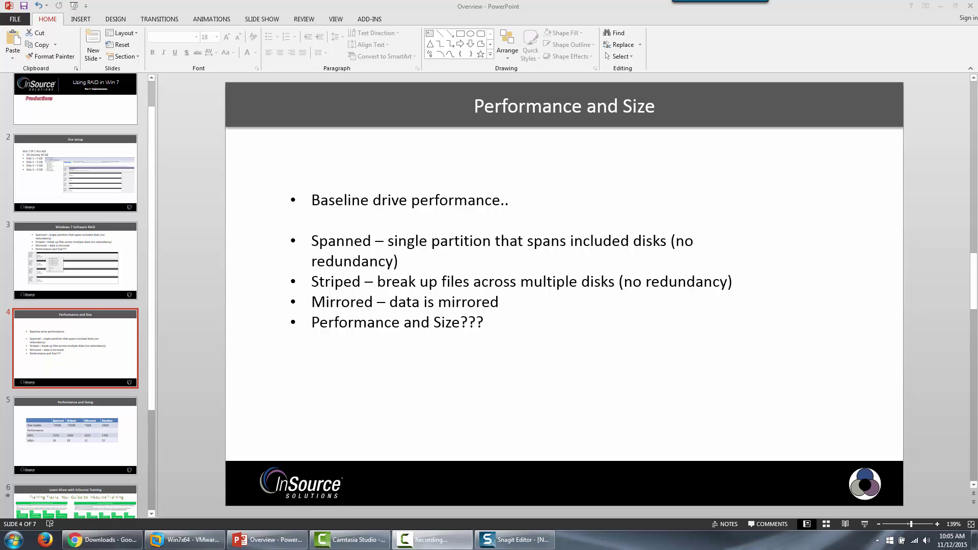
Advance to slide 5, the Performance and Sizing comparison table.
key("Page_Down")
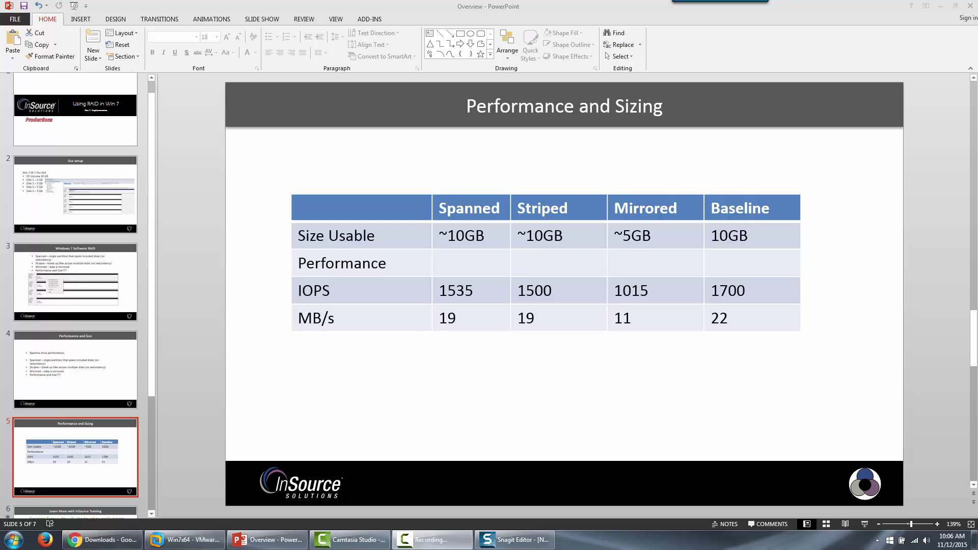
Advance through the training slide 6 to the closing 'Thanks for Watching' slide 7.
key("Down")
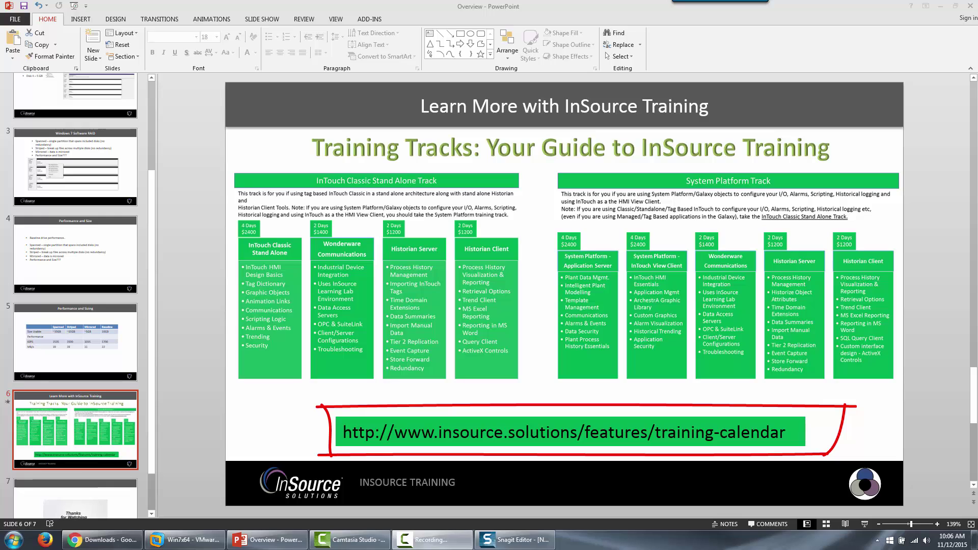
key("Page_Down")
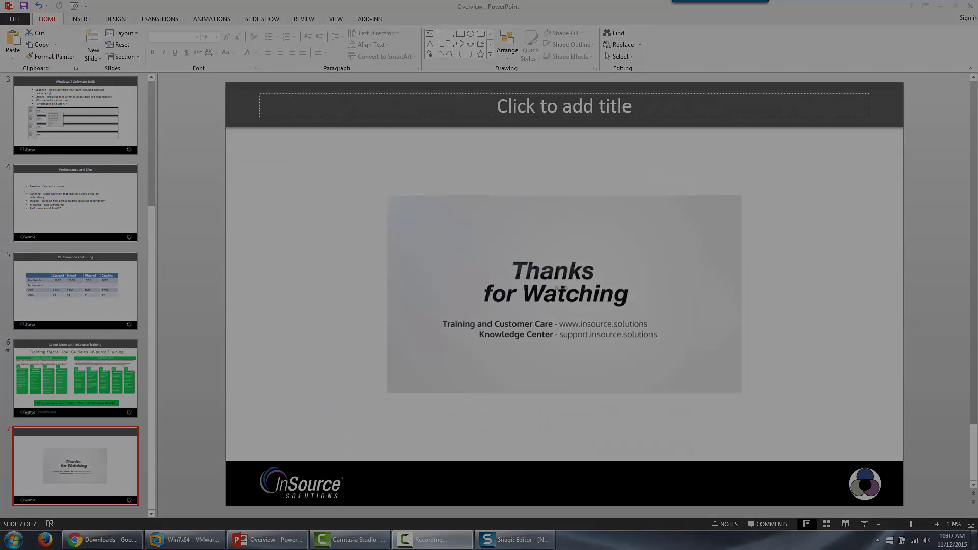